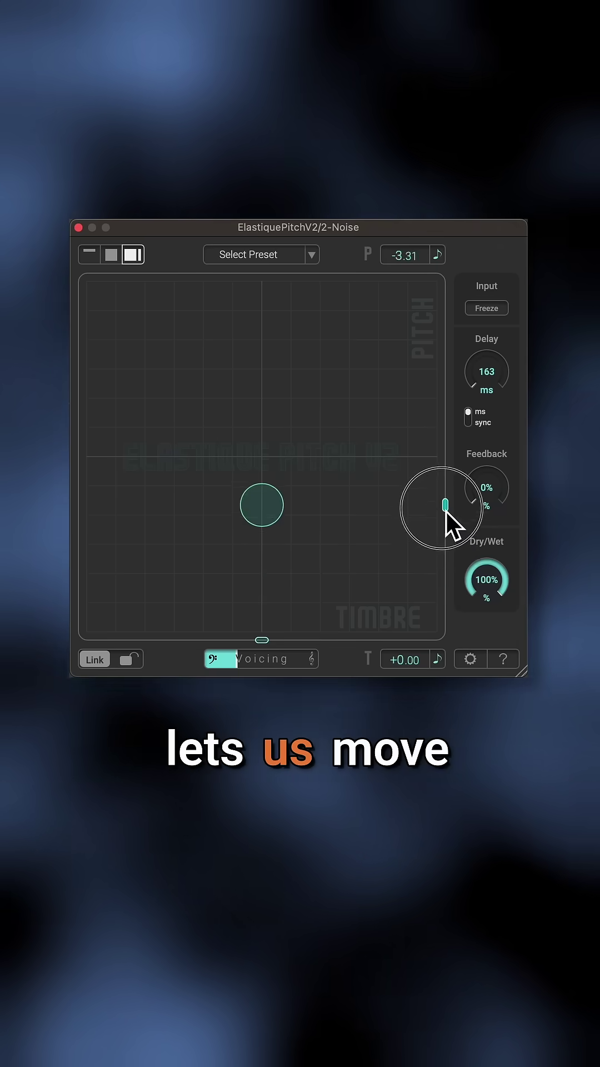
- Sweep the Elastique Pitch V2 pitch slider between -8.69 and +6.19 semitones
{"action": "mouse_move", "coordinate": [444, 551]}
{"action": "left_mouse_down"}
{"action": "mouse_move", "coordinate": [448, 592]}
{"action": "mouse_move", "coordinate": [447, 346]}
{"action": "left_mouse_up"}
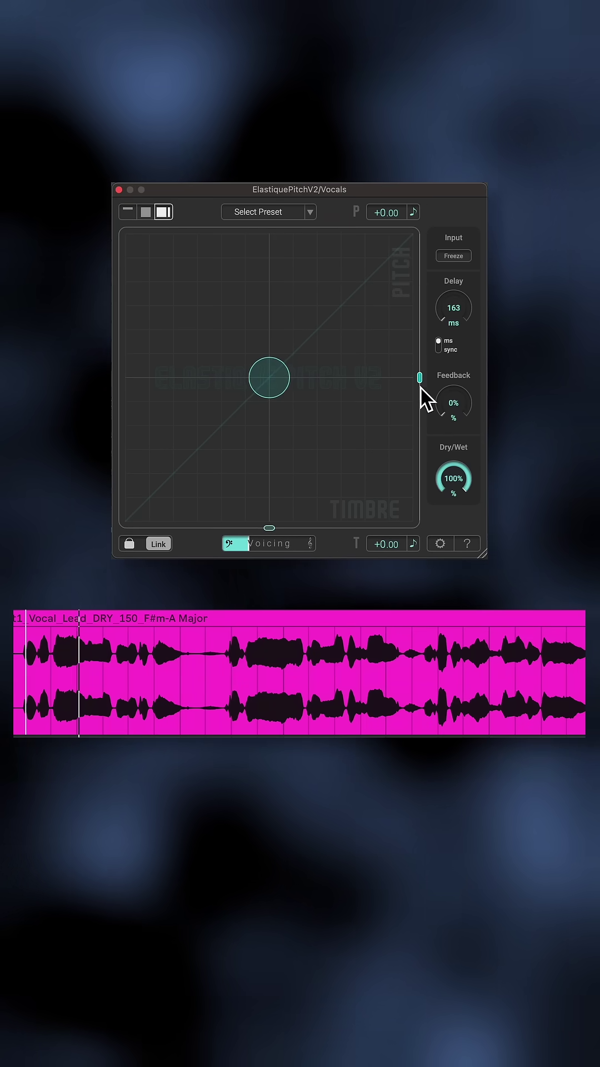
- Nudge the piano track's Elastique Pitch V2 pitch shift to +0.38 semitones
{"action": "left_click_drag", "start_coordinate": [420, 378], "coordinate": [423, 439]}
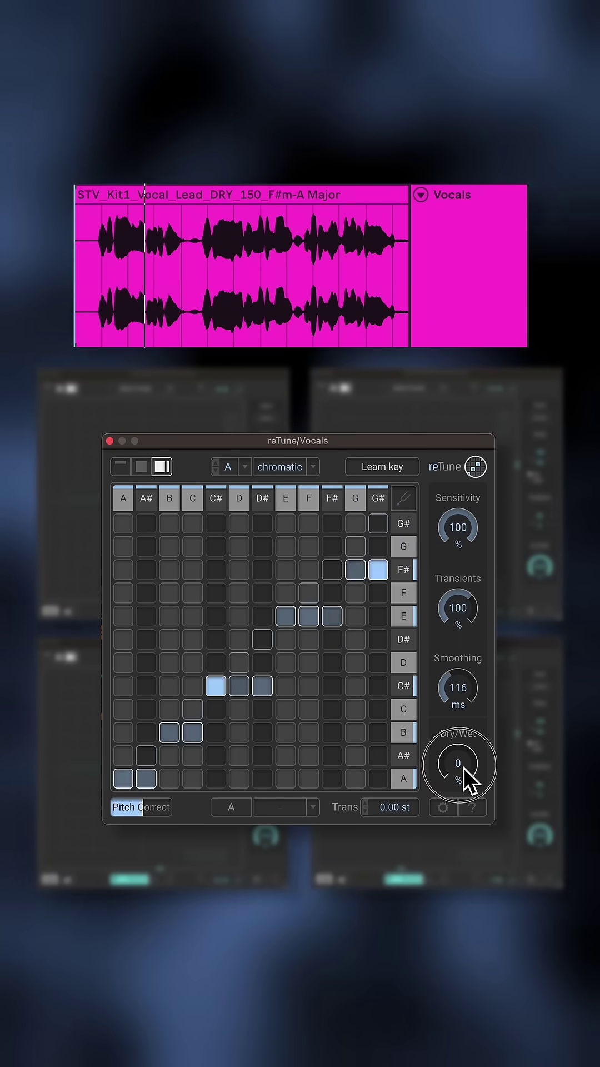
- Turn reTune's Dry/Wet knob from 0% to 100% wet
{"action": "left_click_drag", "start_coordinate": [463, 768], "coordinate": [457, 699]}
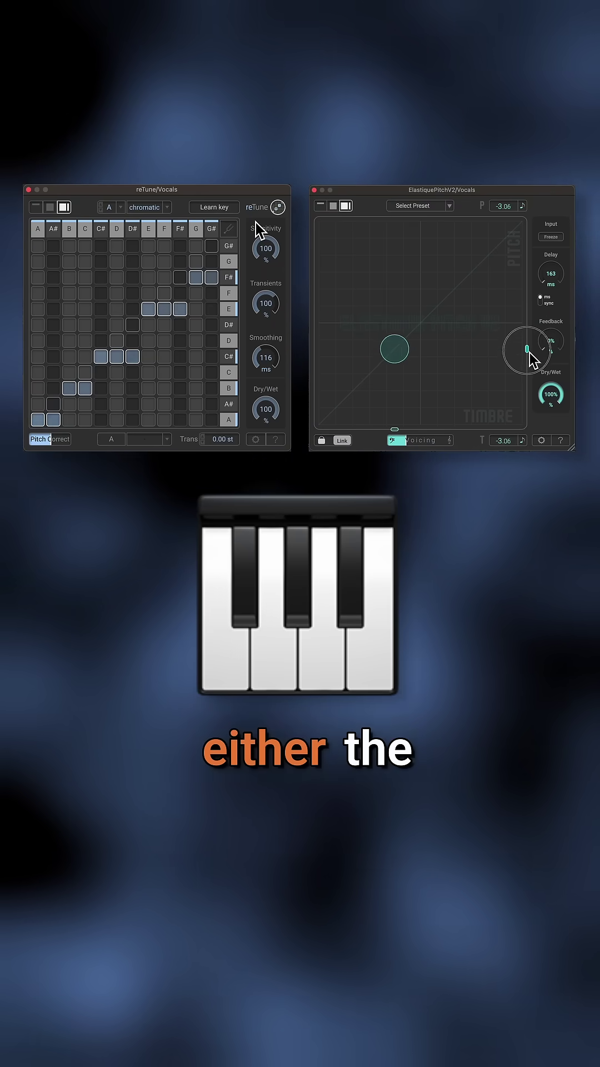
- Lower the Elastique Pitch V2 pitch and timbre shift beside reTune to -4.69
{"action": "left_click_drag", "start_coordinate": [528, 351], "coordinate": [528, 369]}
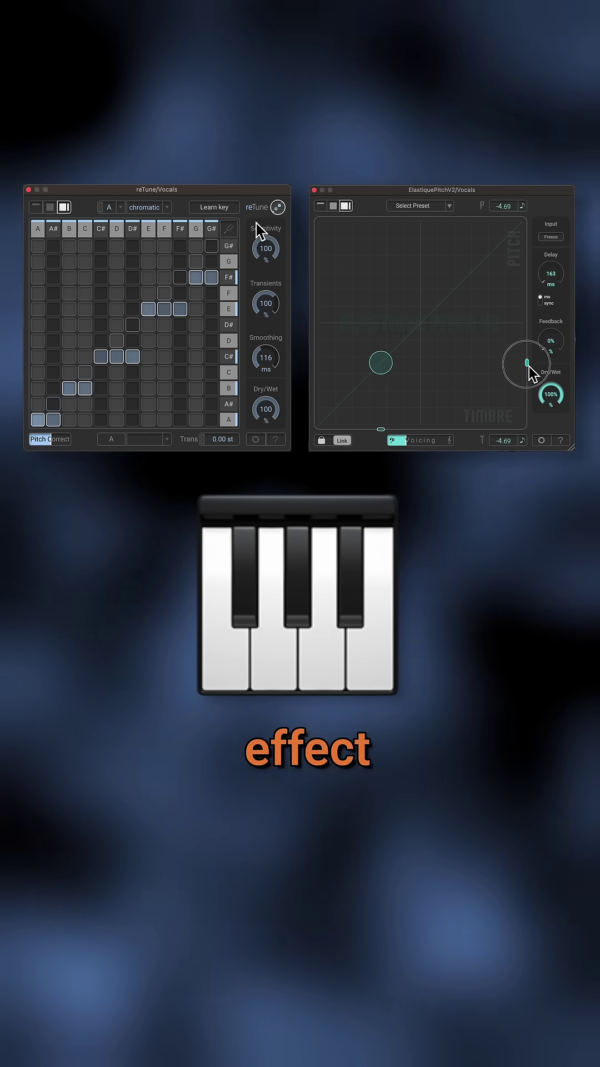